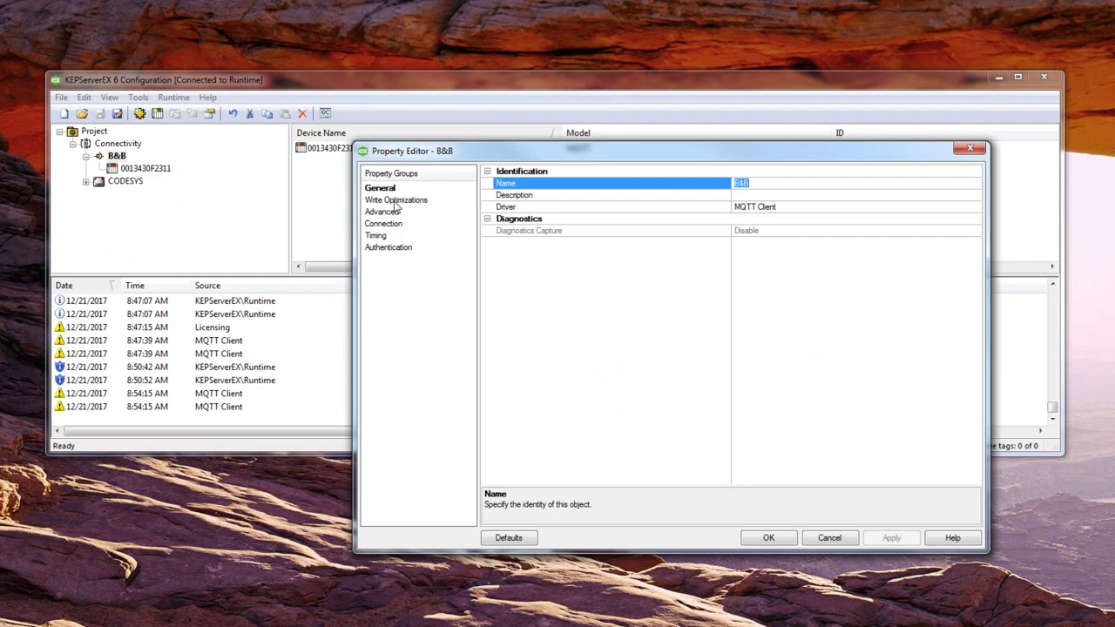
Review the Advanced and Connection properties of the B&B channel, including the MQTT host, and close them without changes
left_click(386, 211)
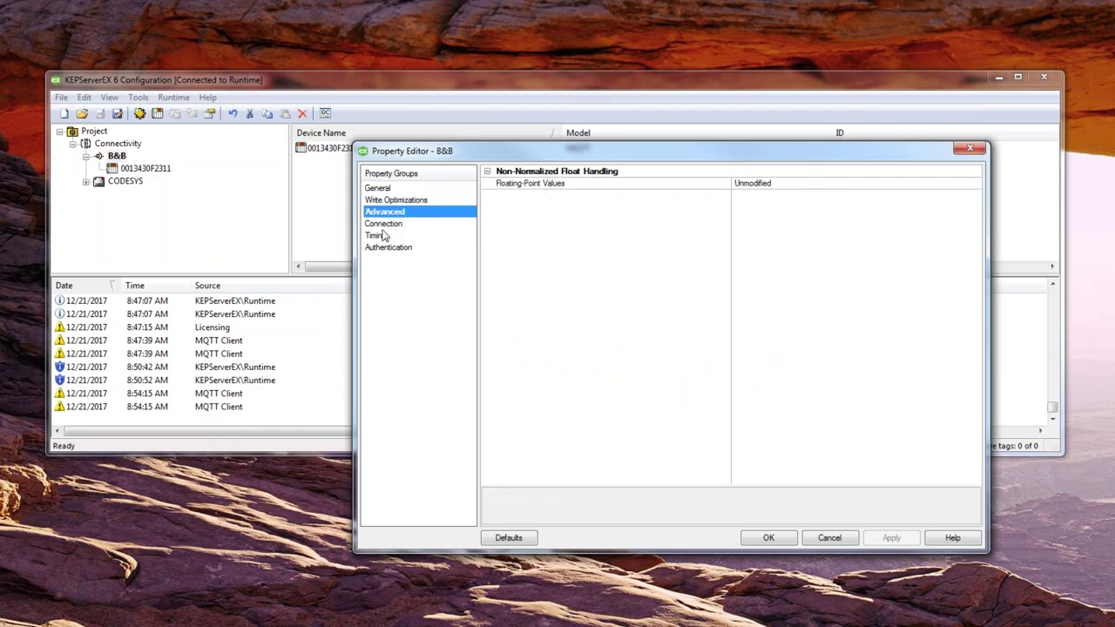
left_click(383, 229)
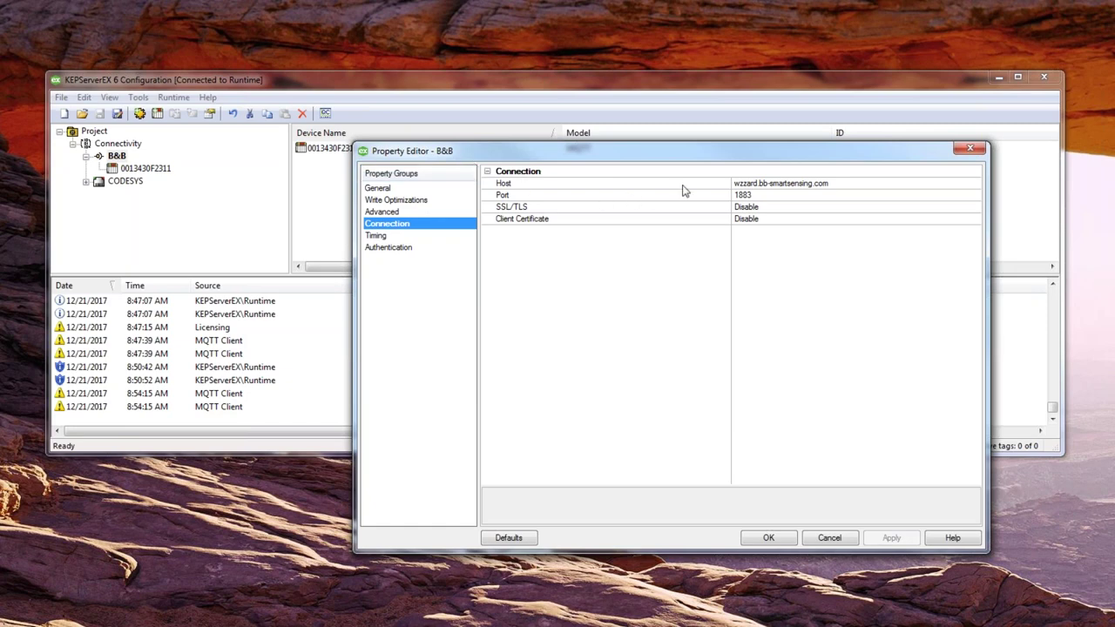
left_click(835, 190)
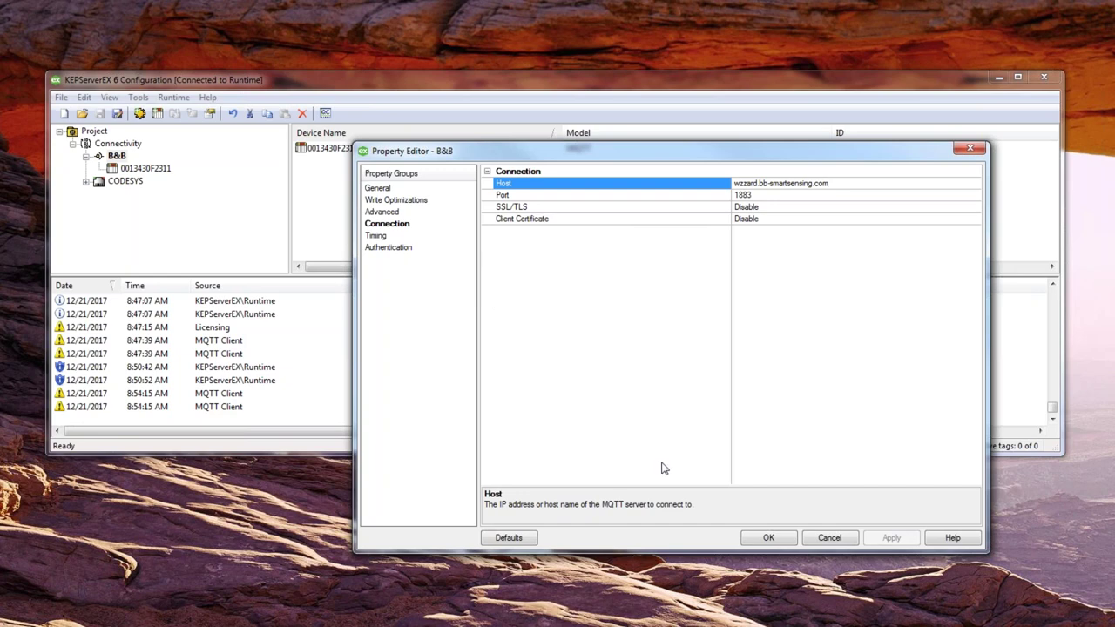
left_click(823, 539)
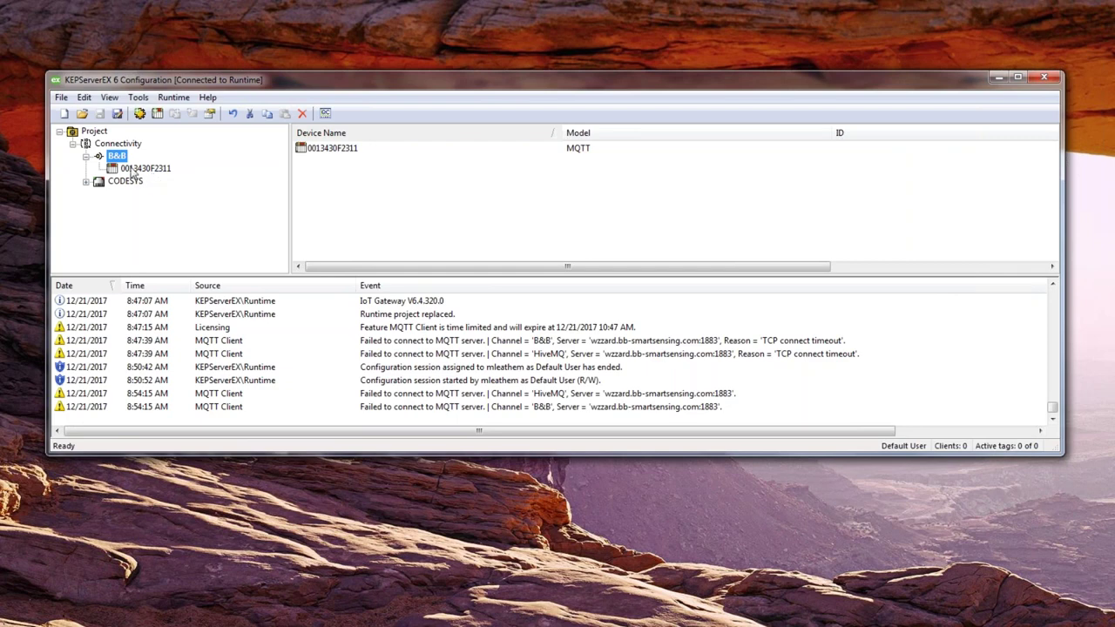
Show the tags of device 0013430F2311 in an enlarged list and view their live values in OPC Quick Client with a wider Value column
left_click(131, 170)
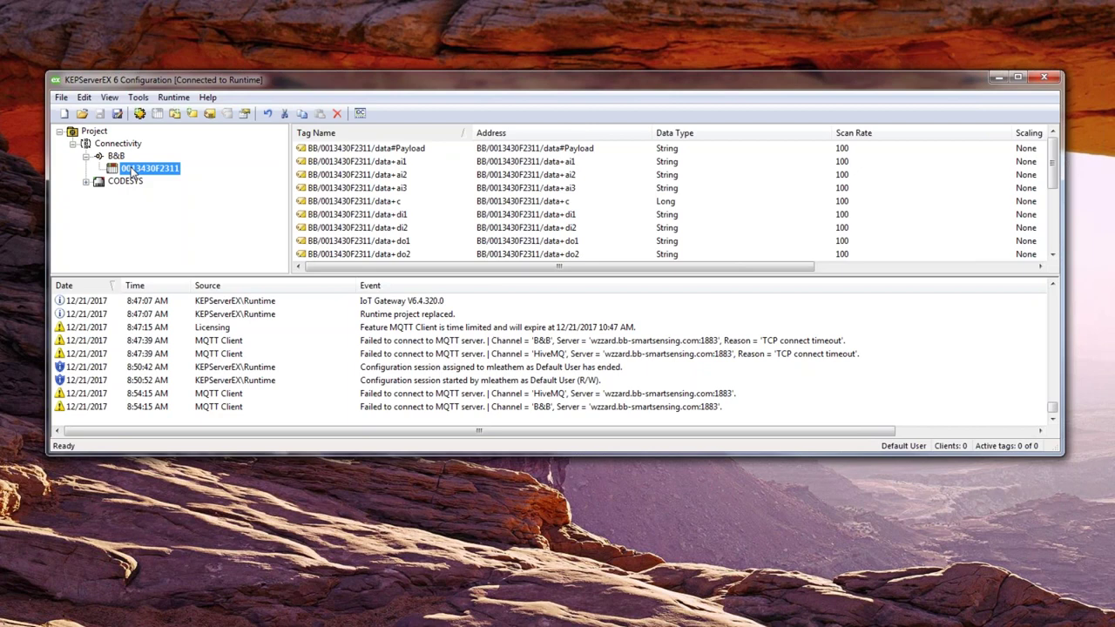
left_click_drag(360, 276, 361, 343)
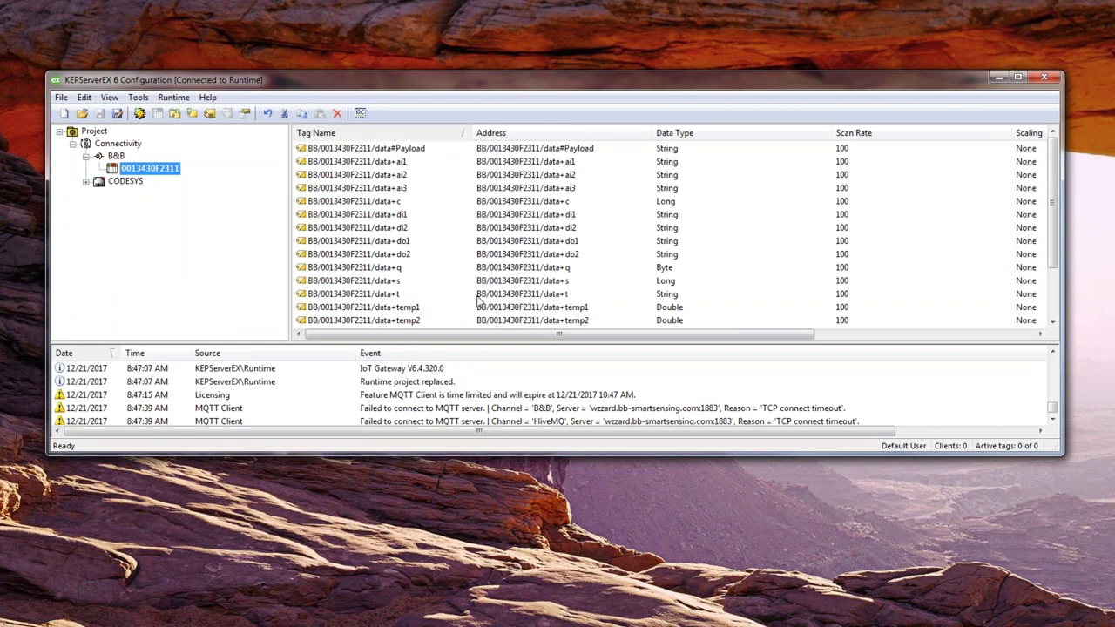
left_click(360, 116)
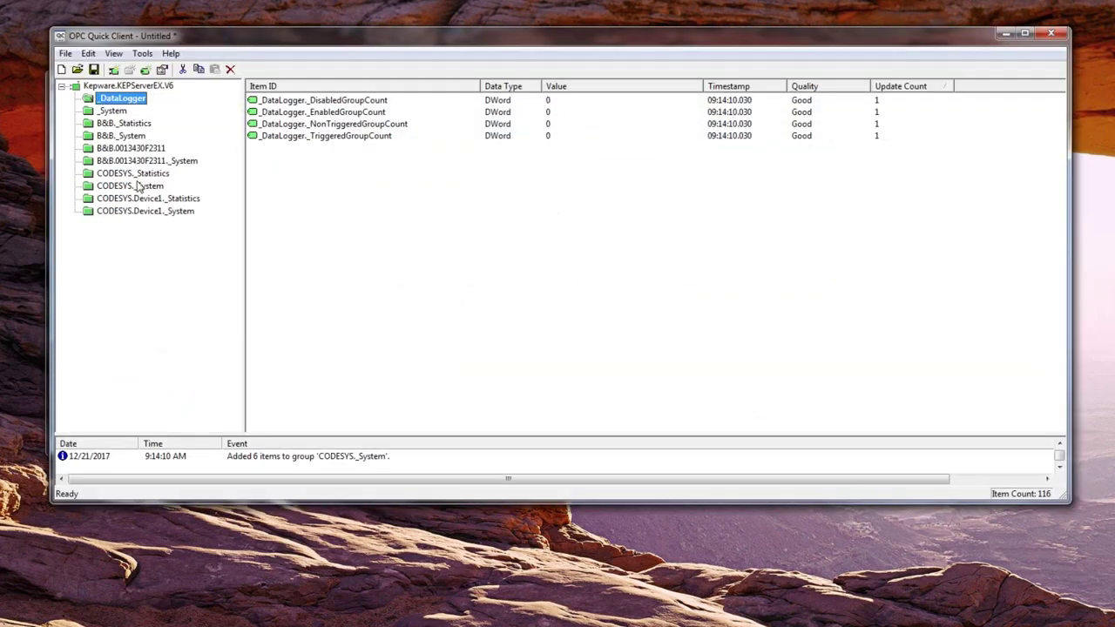
left_click(135, 148)
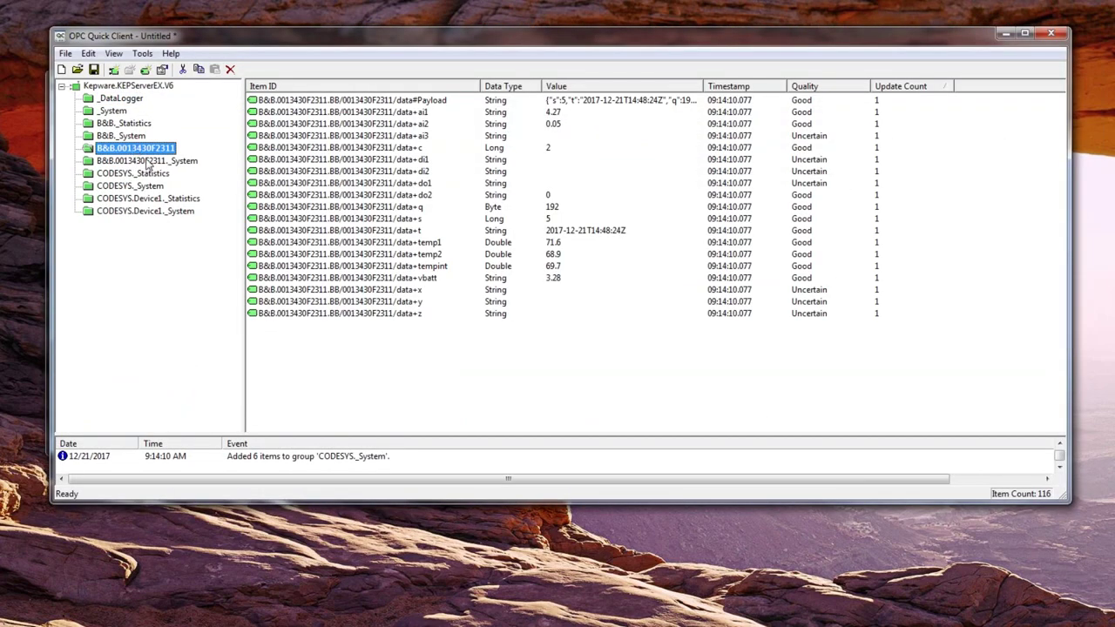
left_click_drag(704, 86, 793, 84)
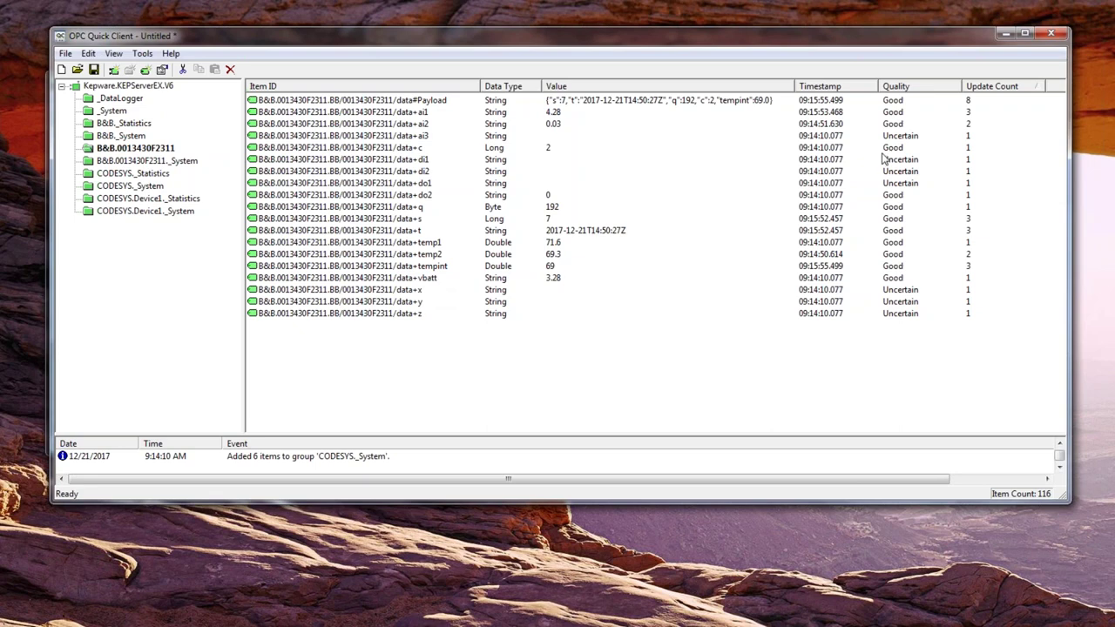
left_click(1006, 35)
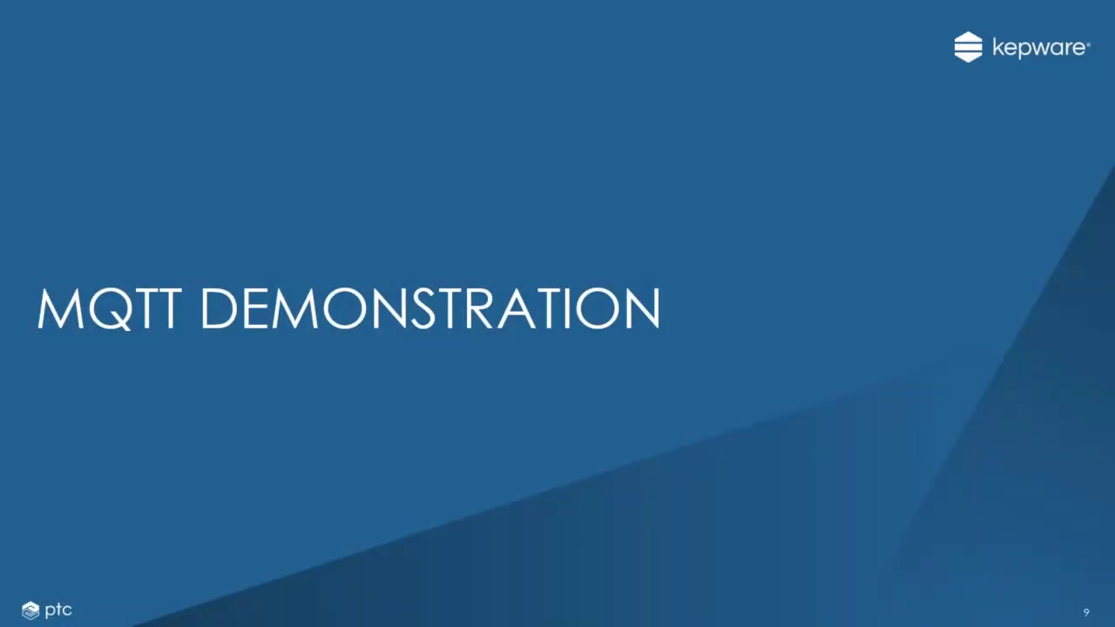
key("Right")
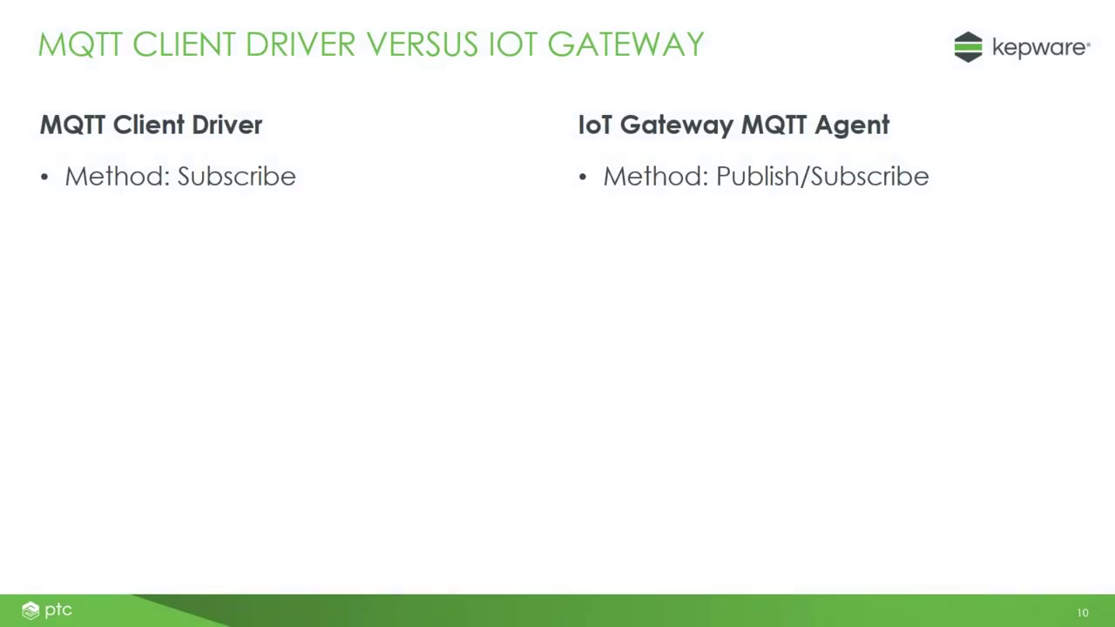
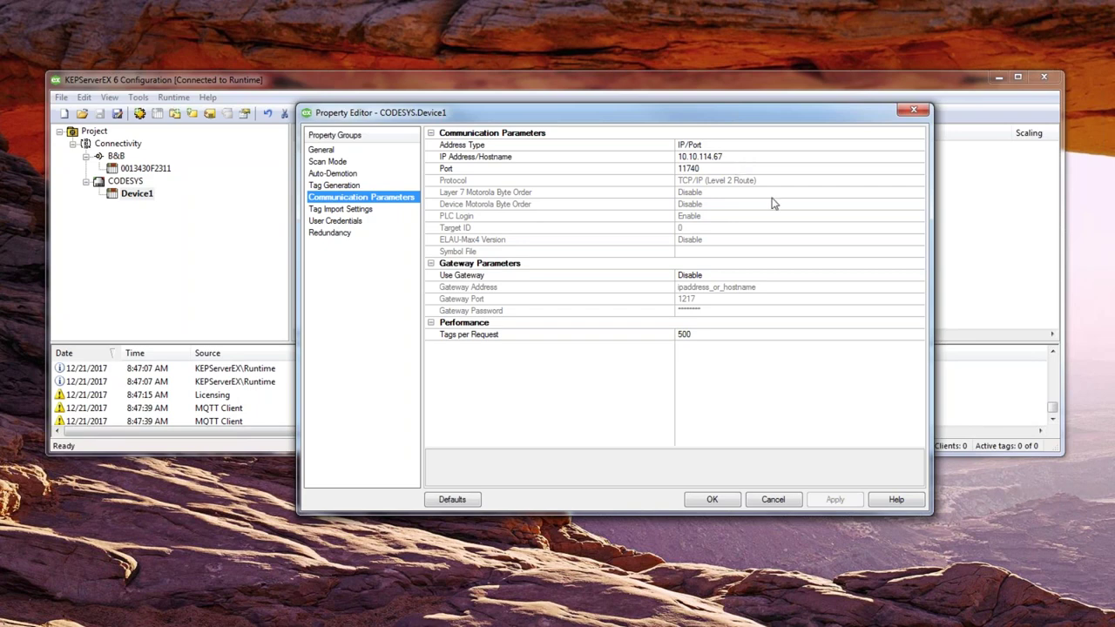
Browse the tags available for import on the CODESYS Device1, examining the contents of MyStructArray1D[0] under Application's GVL folder
left_click(361, 212)
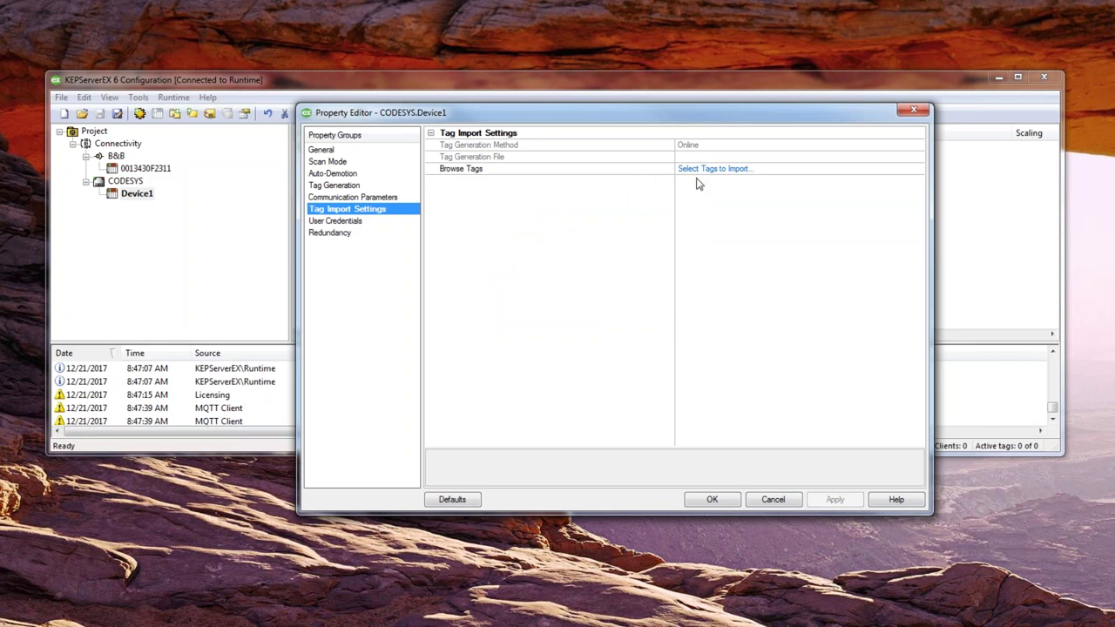
left_click(704, 171)
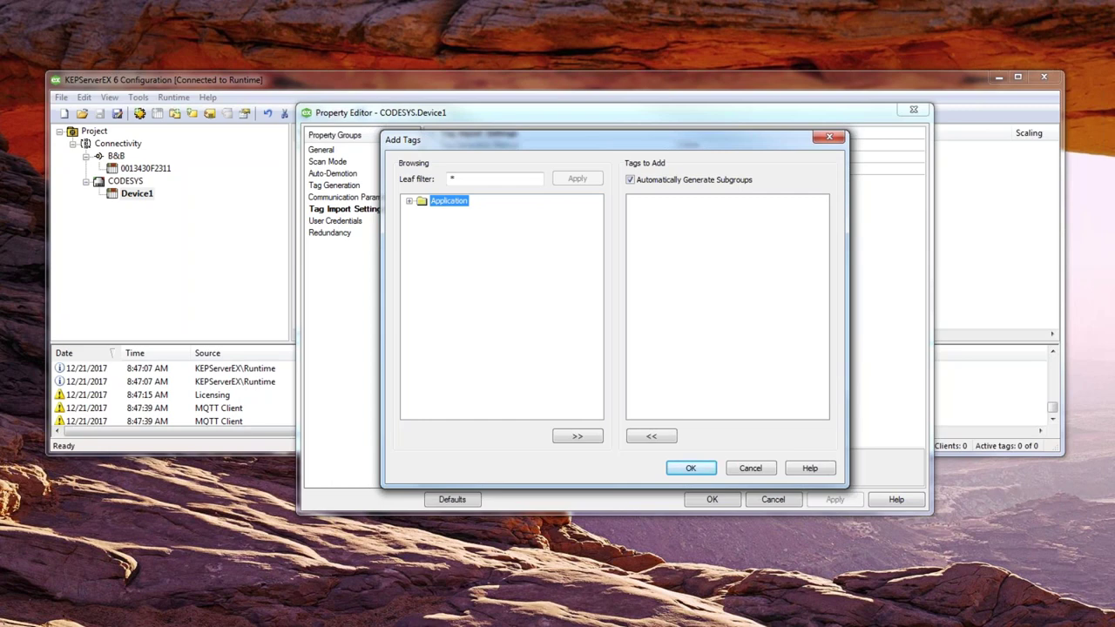
left_click(410, 202)
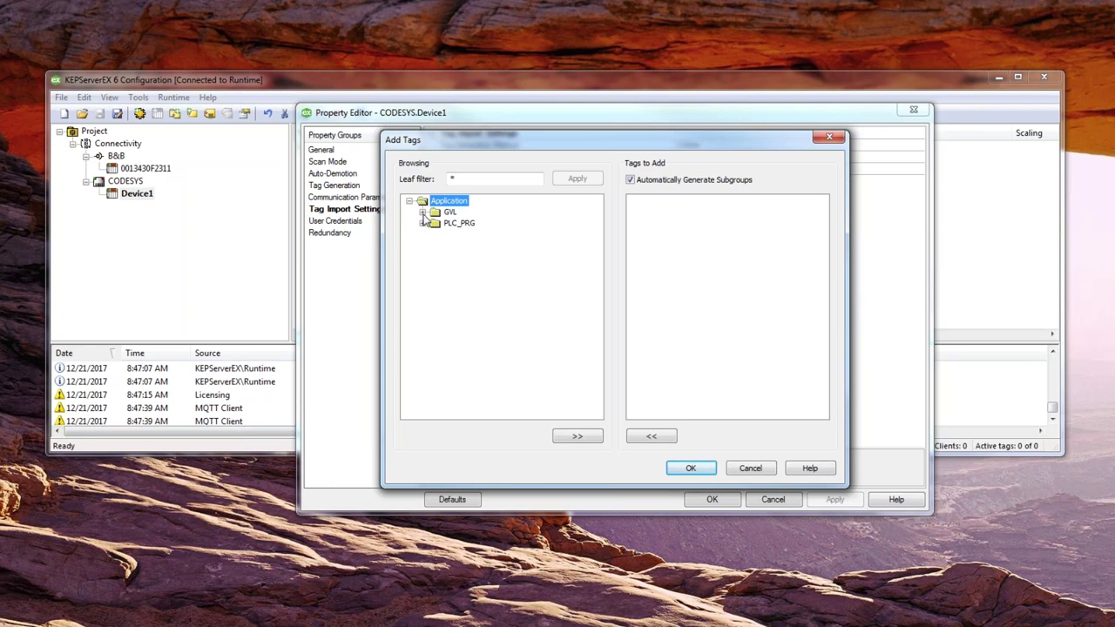
left_click(422, 213)
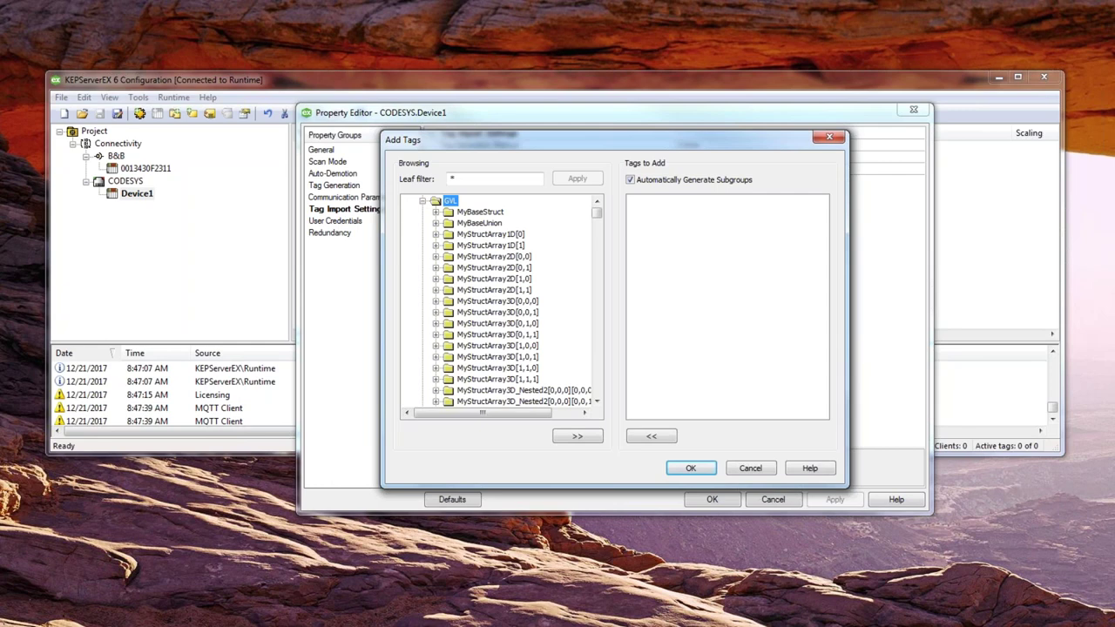
left_click(436, 235)
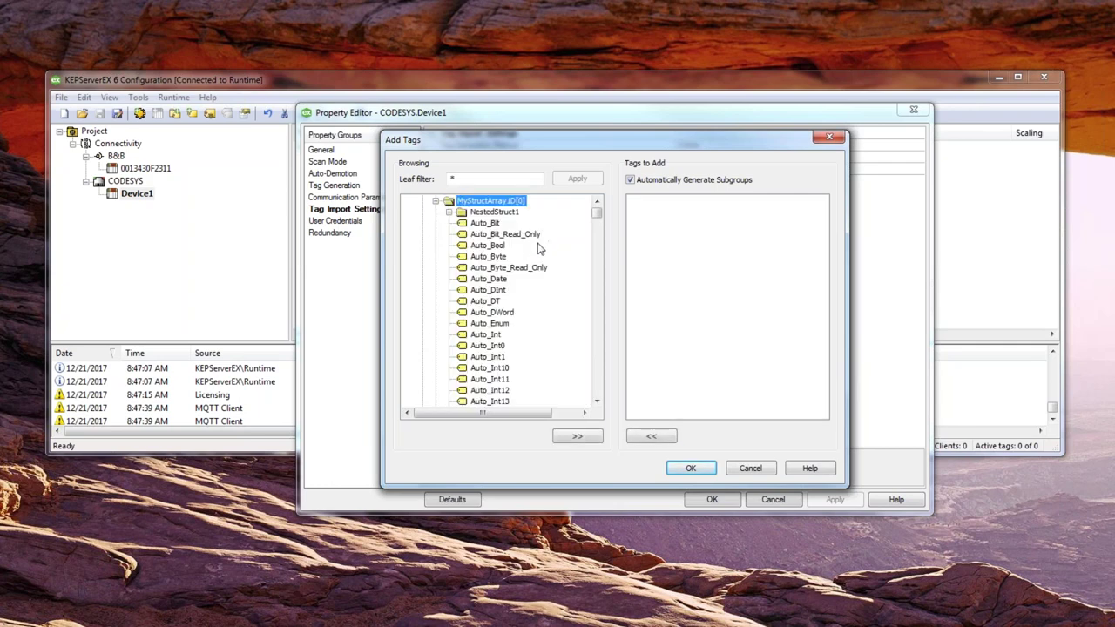
scroll(538, 255, "down", 7)
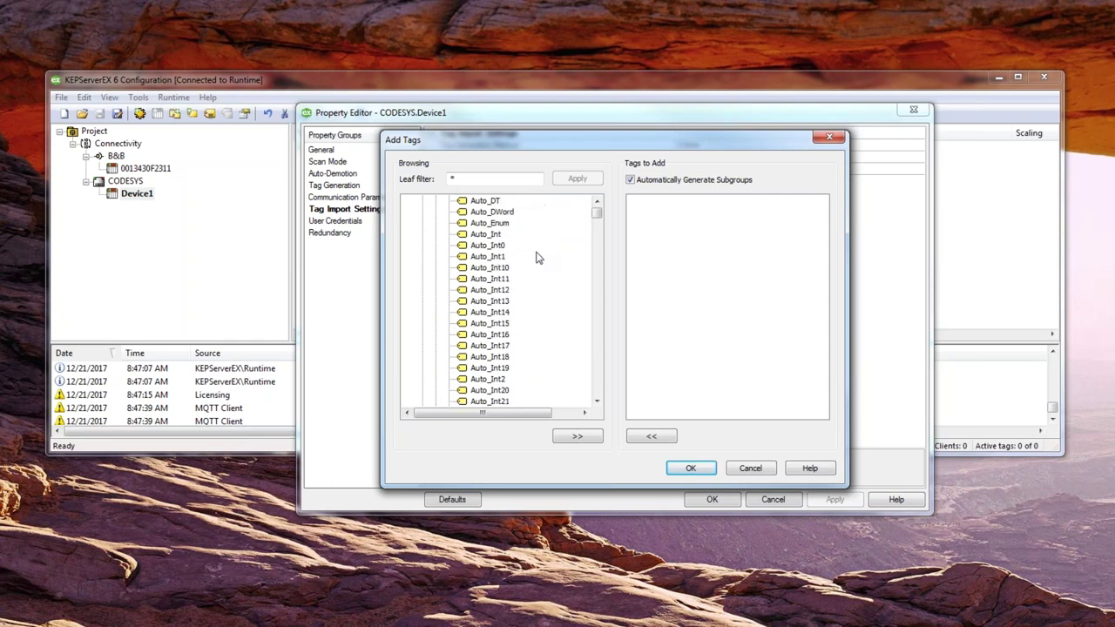
scroll(538, 258, "down", 20)
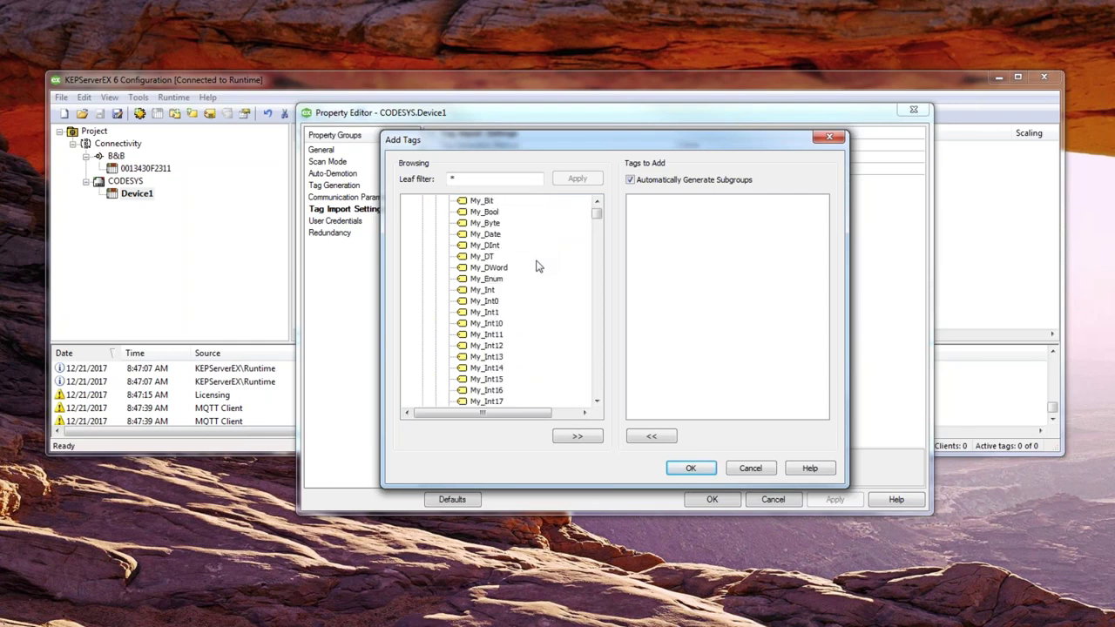
scroll(531, 261, "down", 15)
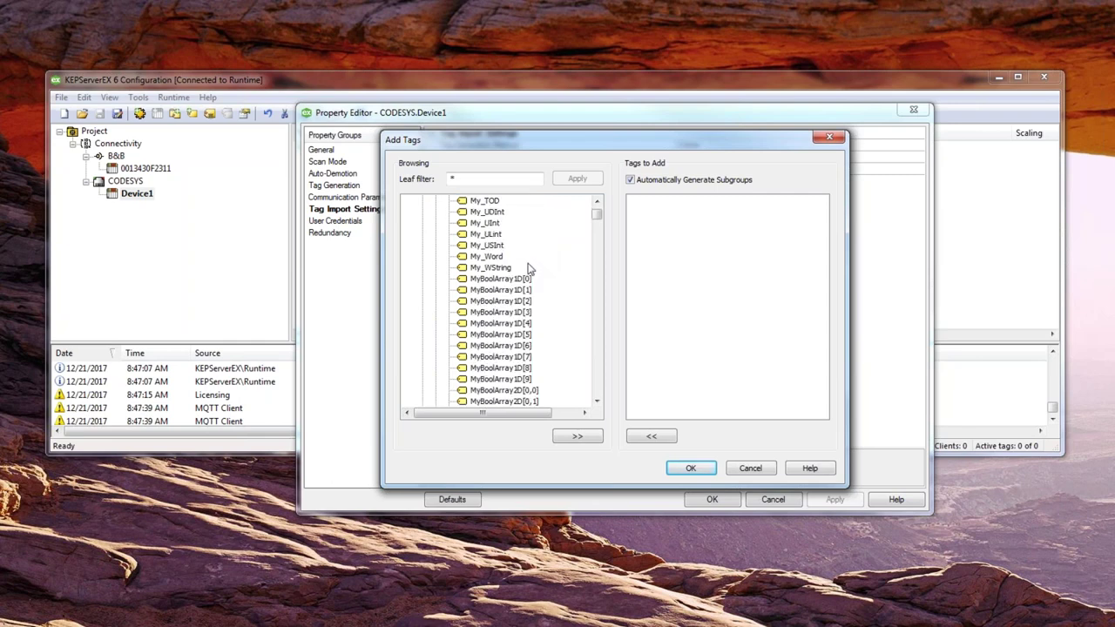
scroll(526, 264, "up", 3)
scroll(508, 256, "down", 4)
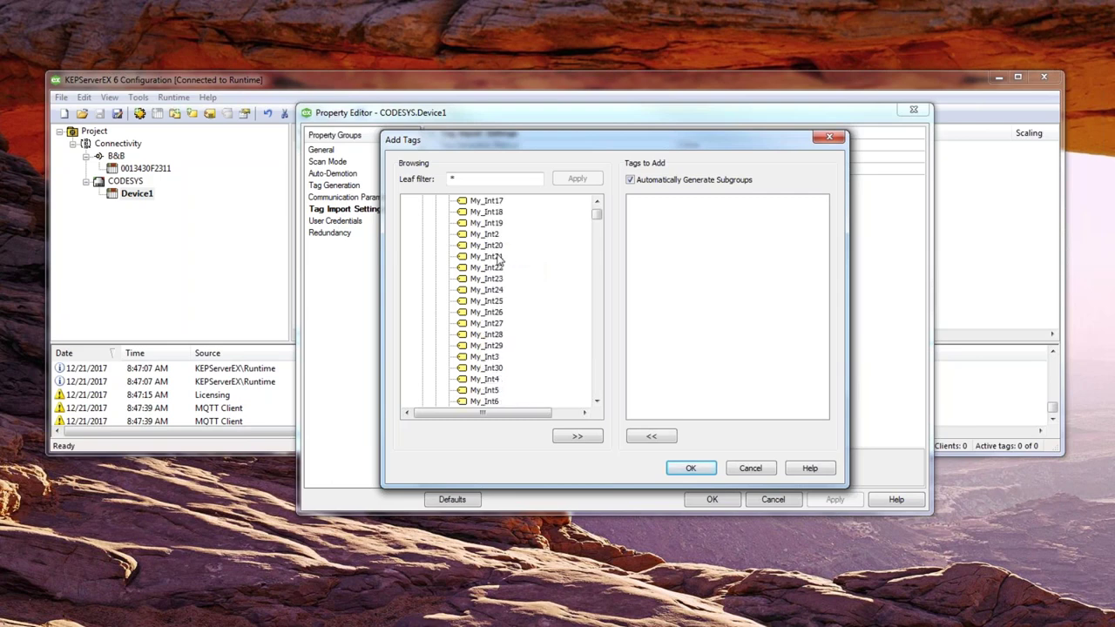
scroll(501, 257, "up", 20)
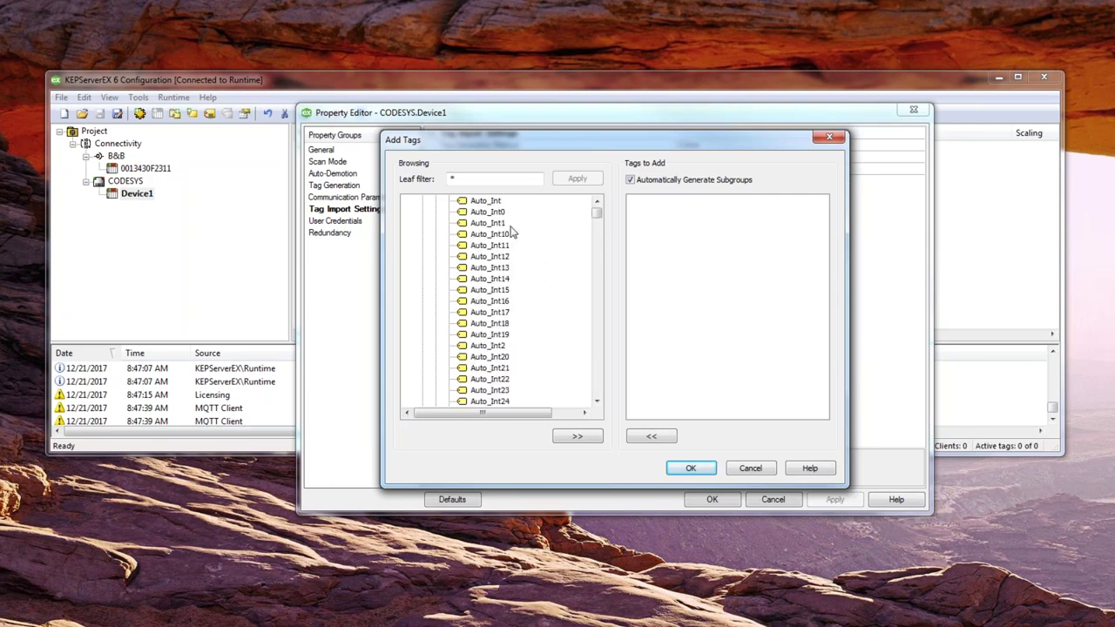
Filter the browsable tags with the leaf filter My_*
left_click(473, 183)
type("My_")
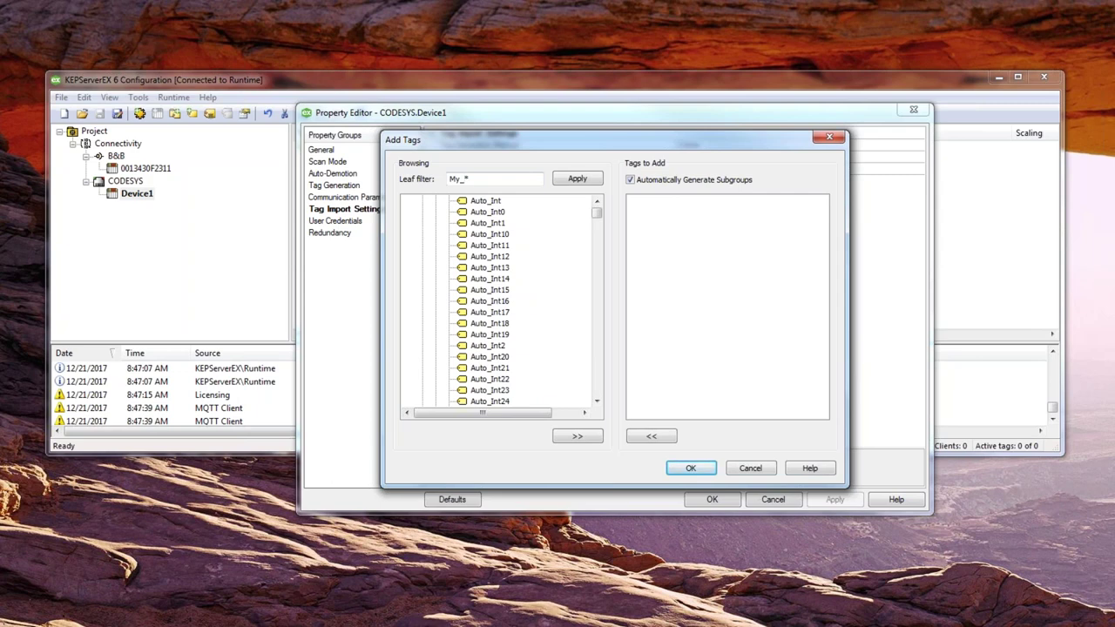
left_click(577, 179)
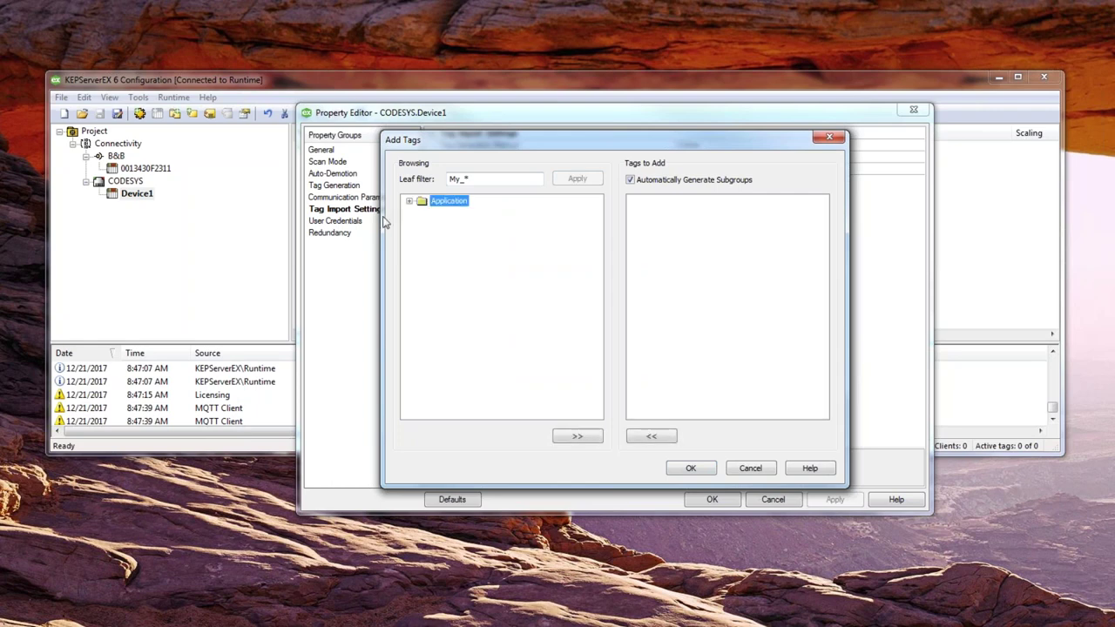
Examine the filtered tags in MyStructArray1D[0] under Application's GVL folder and put that whole folder on the list of tags to add
left_click(409, 202)
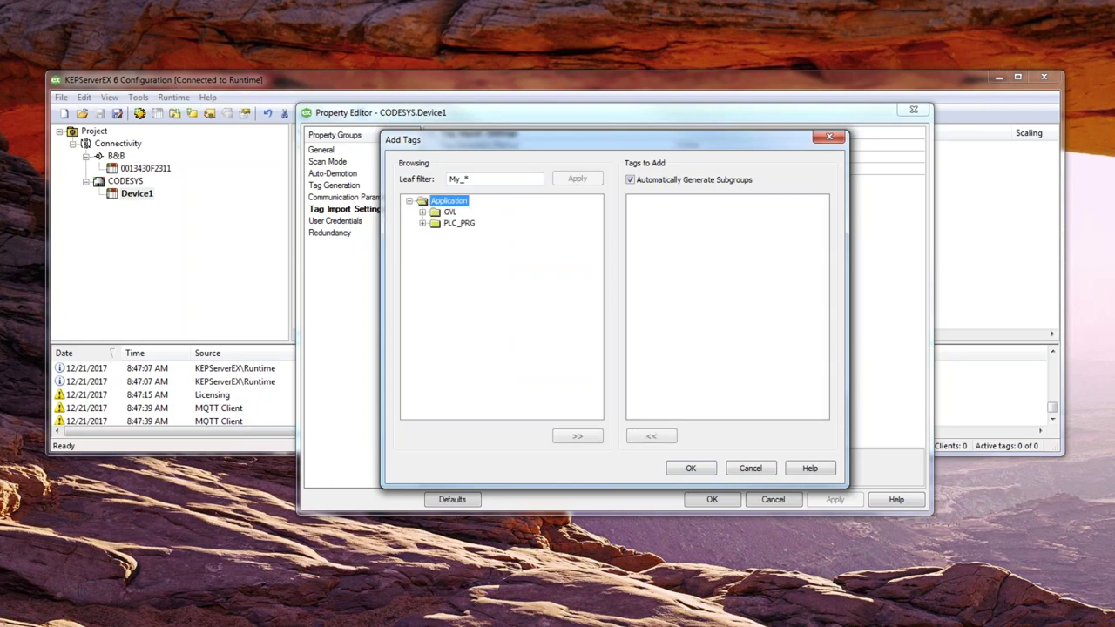
left_click(422, 212)
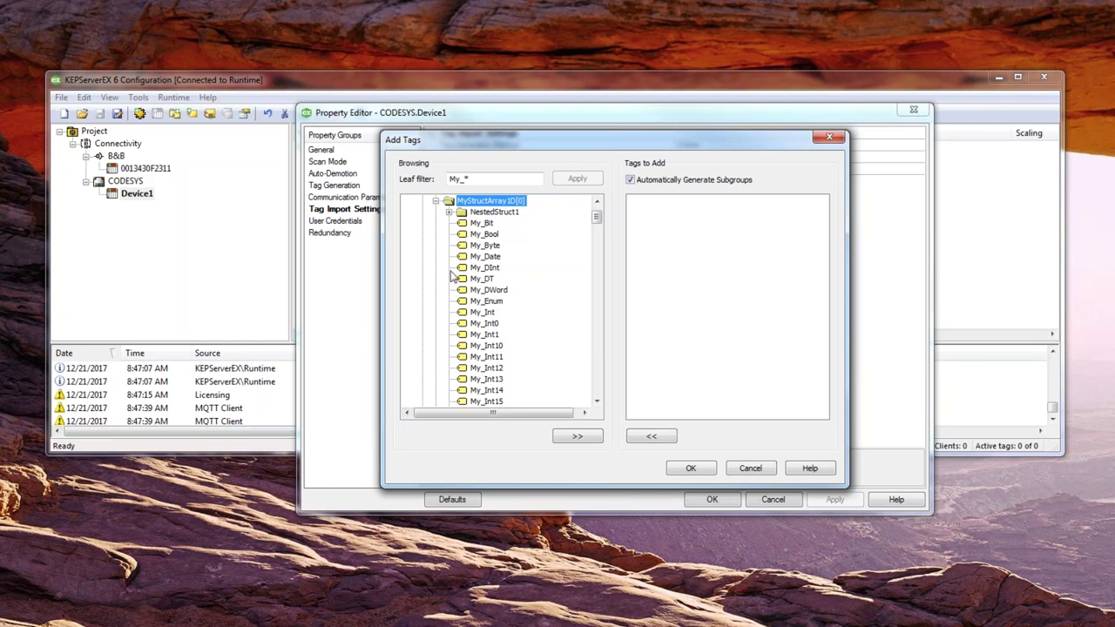
scroll(523, 261, "down", 12)
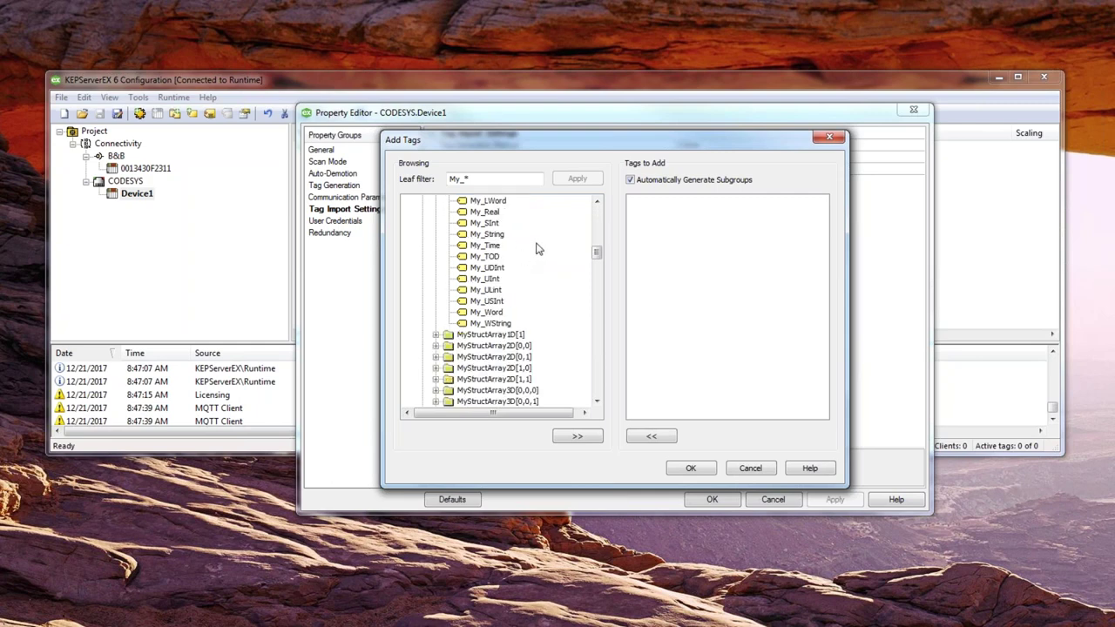
scroll(519, 289, "up", 1)
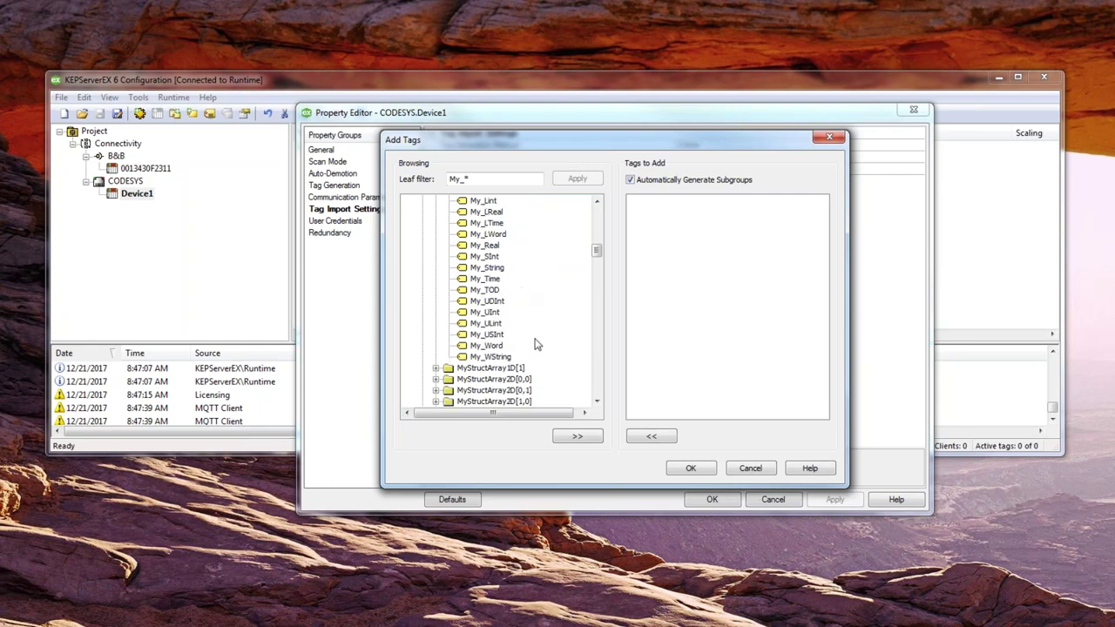
scroll(527, 342, "up", 2)
scroll(528, 342, "up", 8)
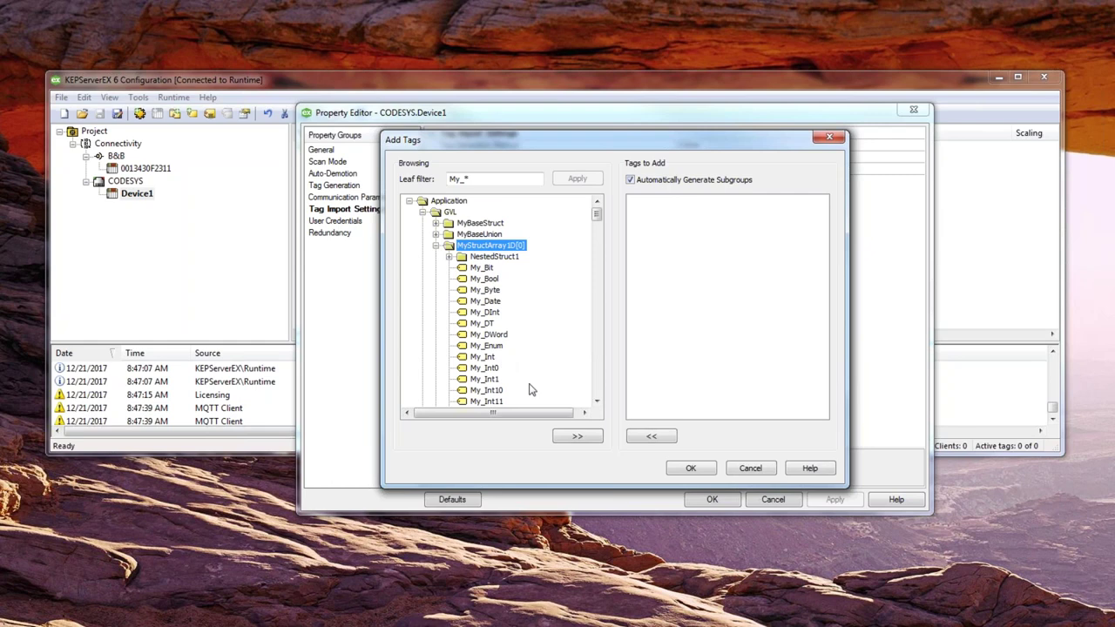
left_click(579, 437)
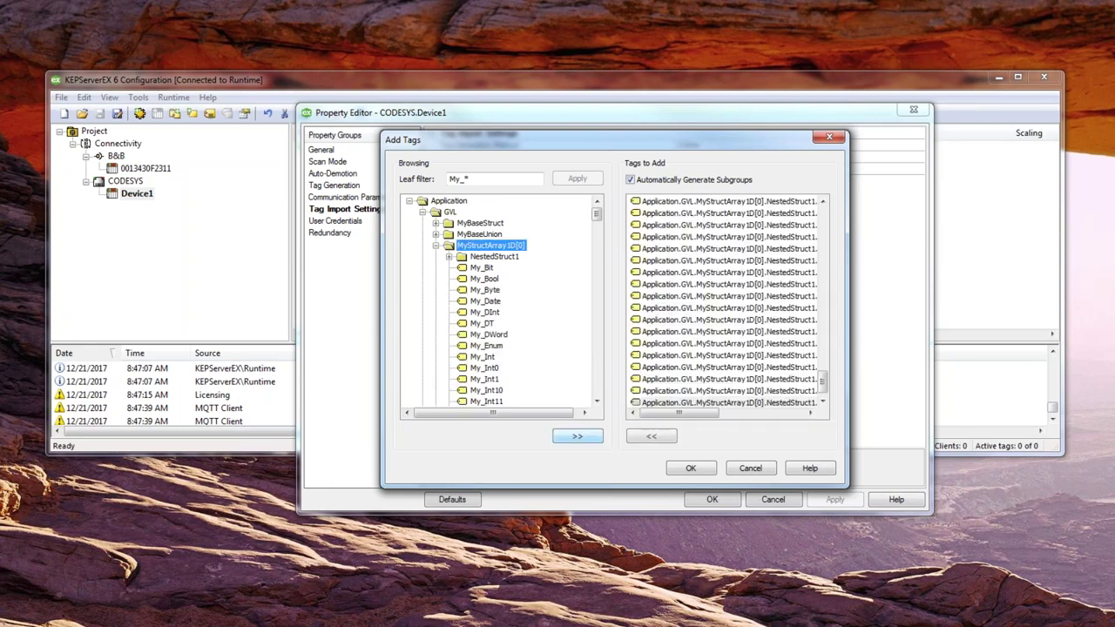
Remove three individual NestedStruct1 tags from the list to add, and discard the tag import and the Device1 property changes
left_click(698, 249)
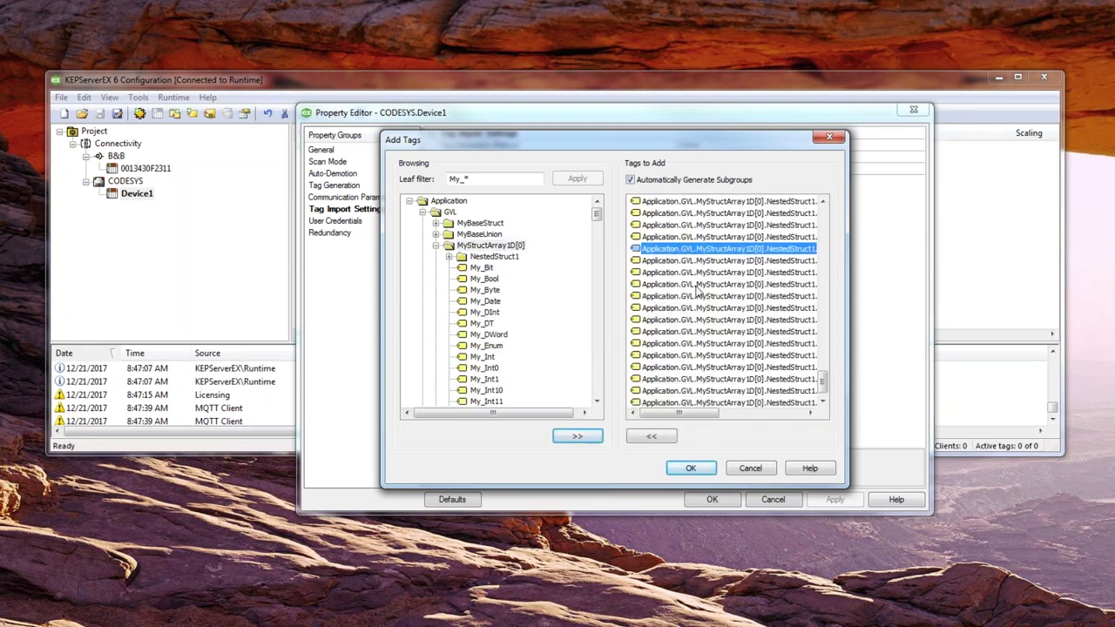
left_click(696, 285, "ctrl")
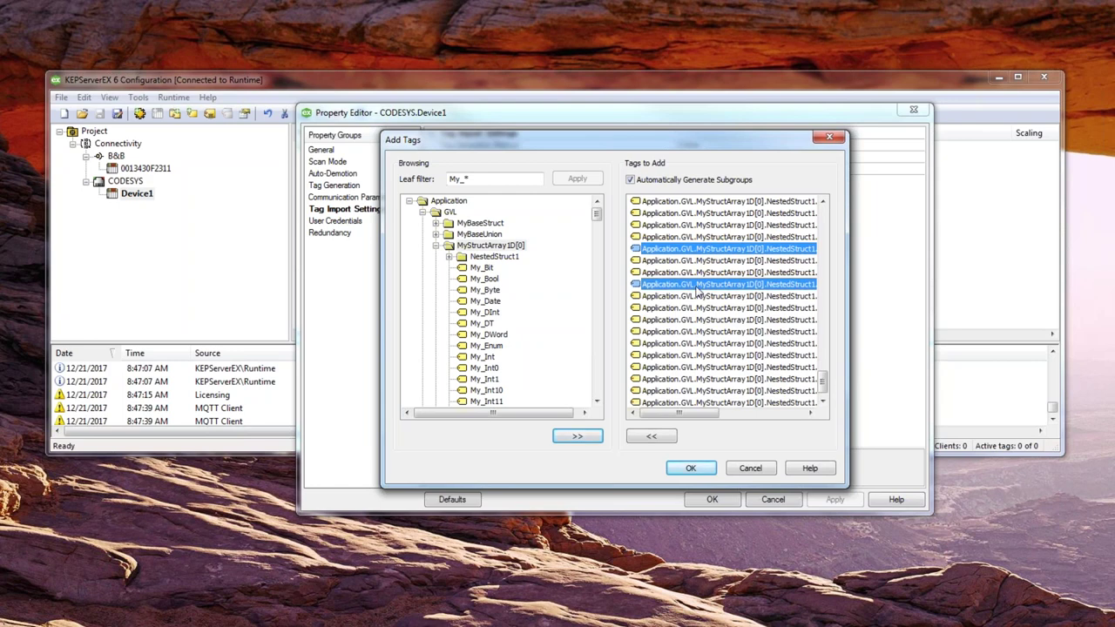
left_click(702, 343, "ctrl")
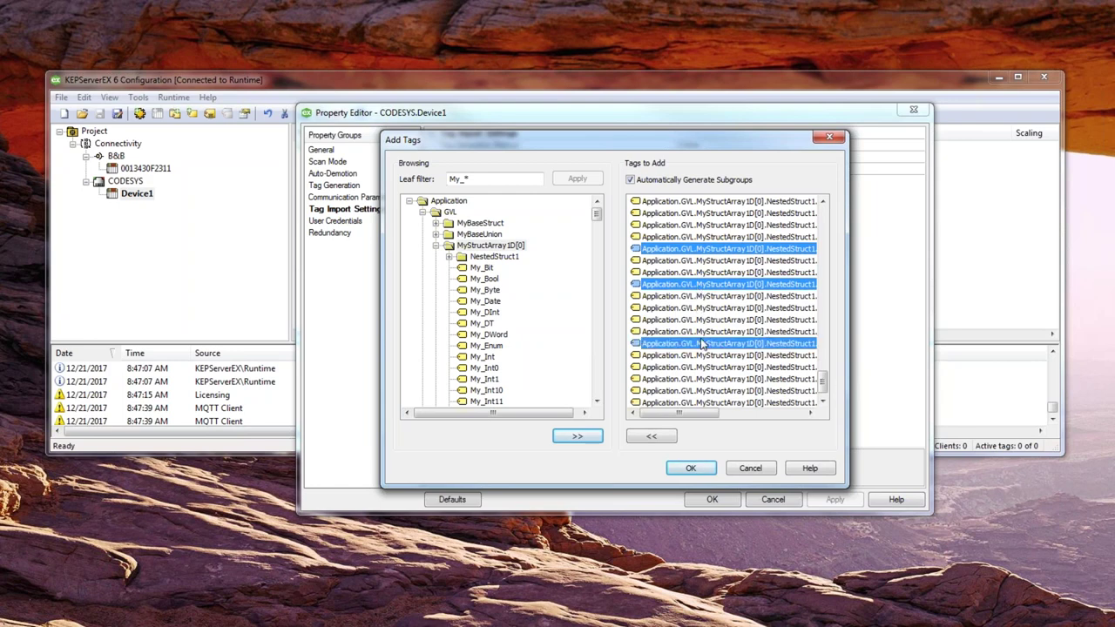
left_click(656, 437)
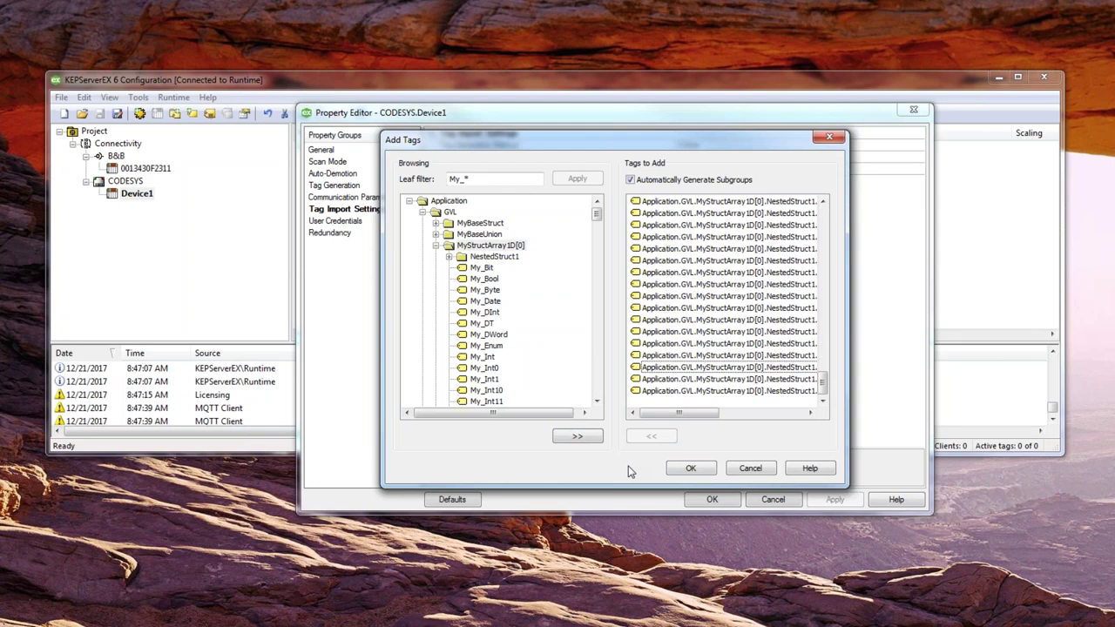
left_click(743, 471)
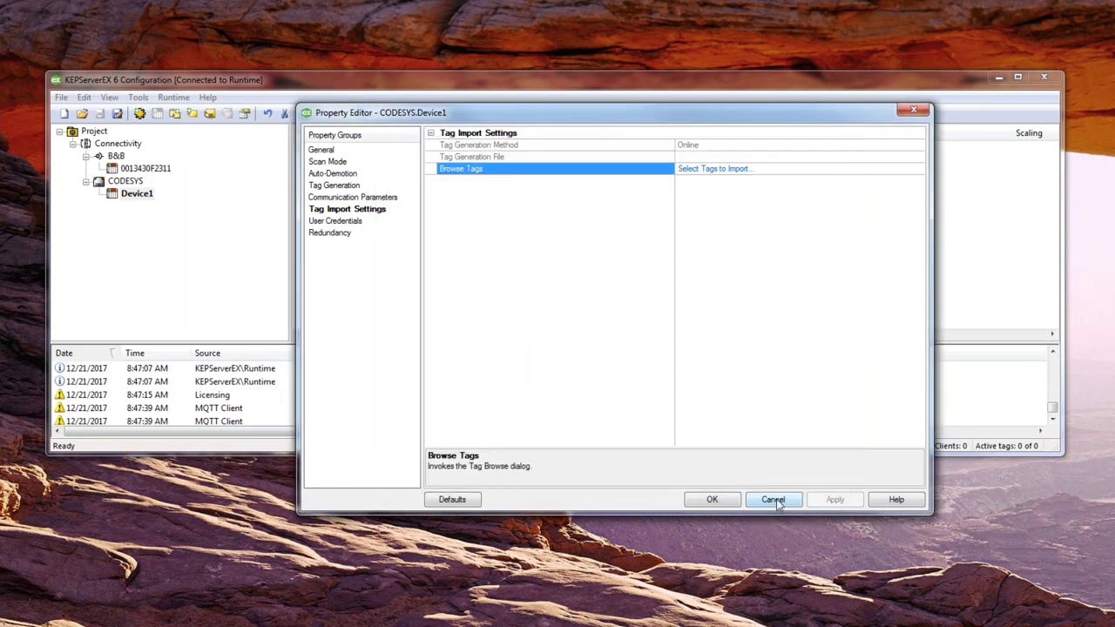
left_click(776, 499)
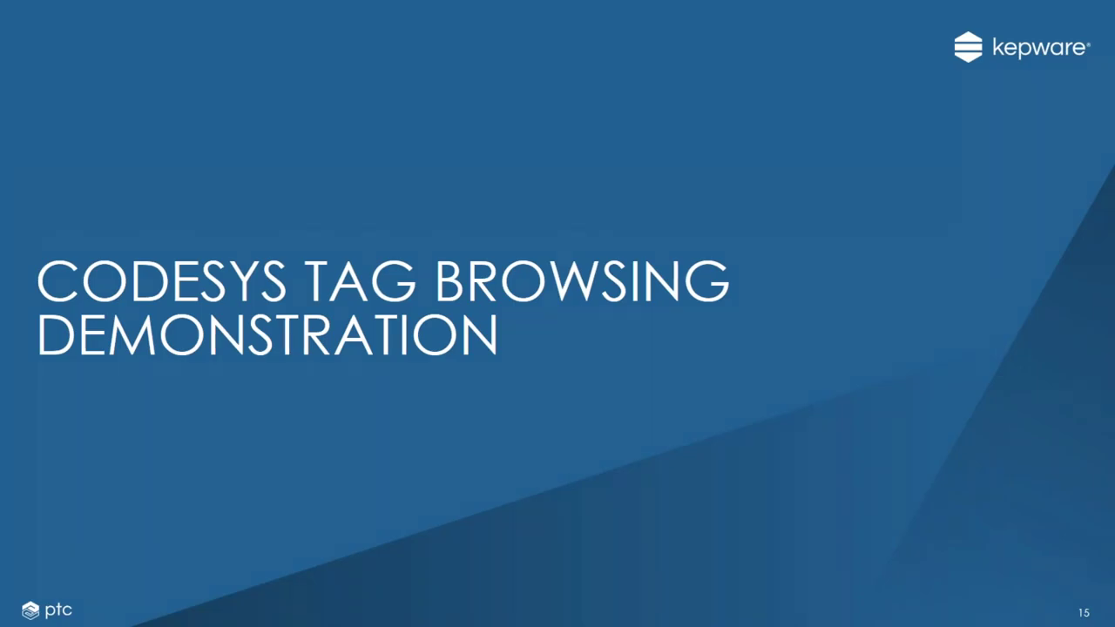
key("Right")
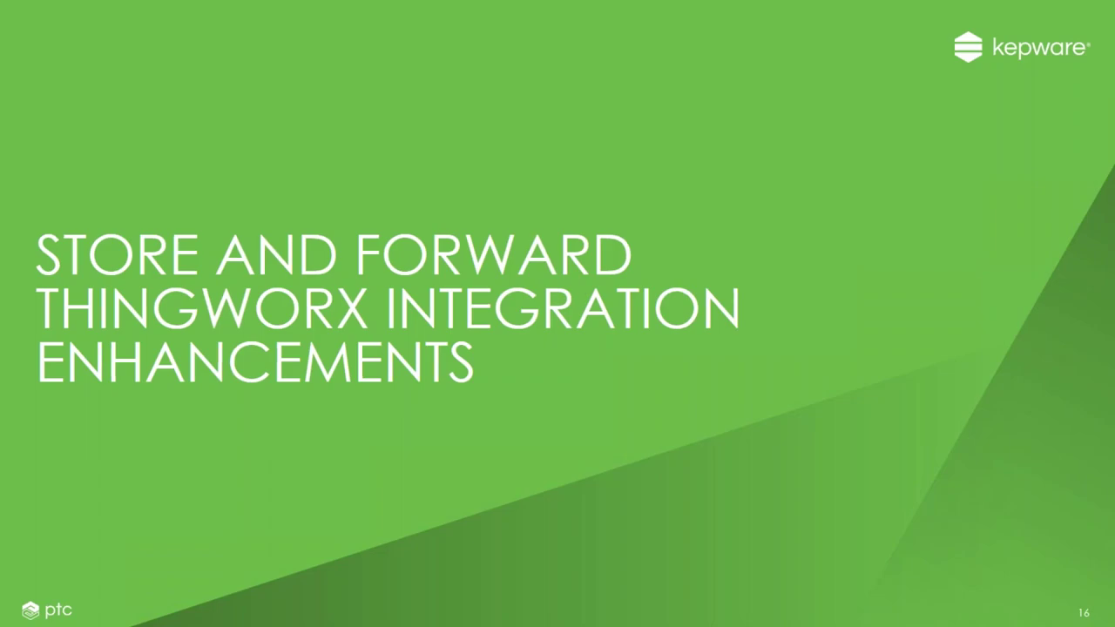
key("Right")
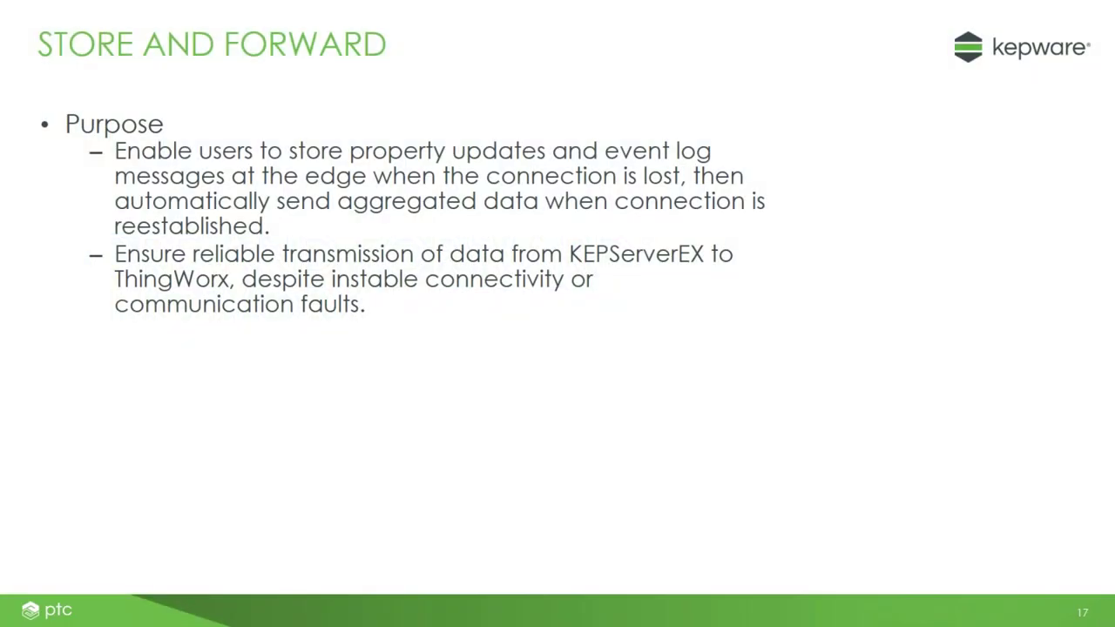